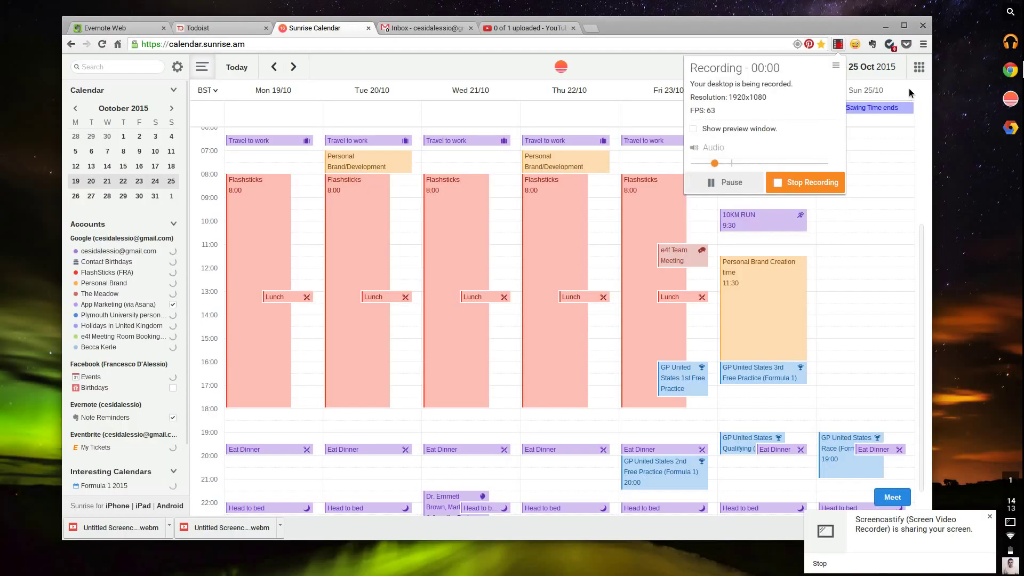
Connect the Todoist account from the Accounts section of the calendar settings.
left_click(990, 516)
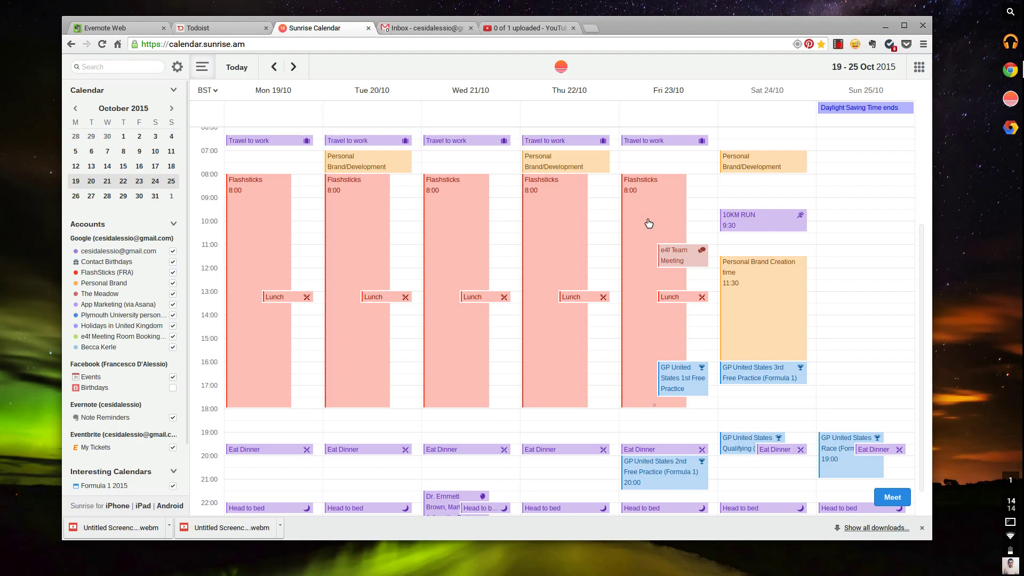
left_click(178, 68)
left_click(444, 115)
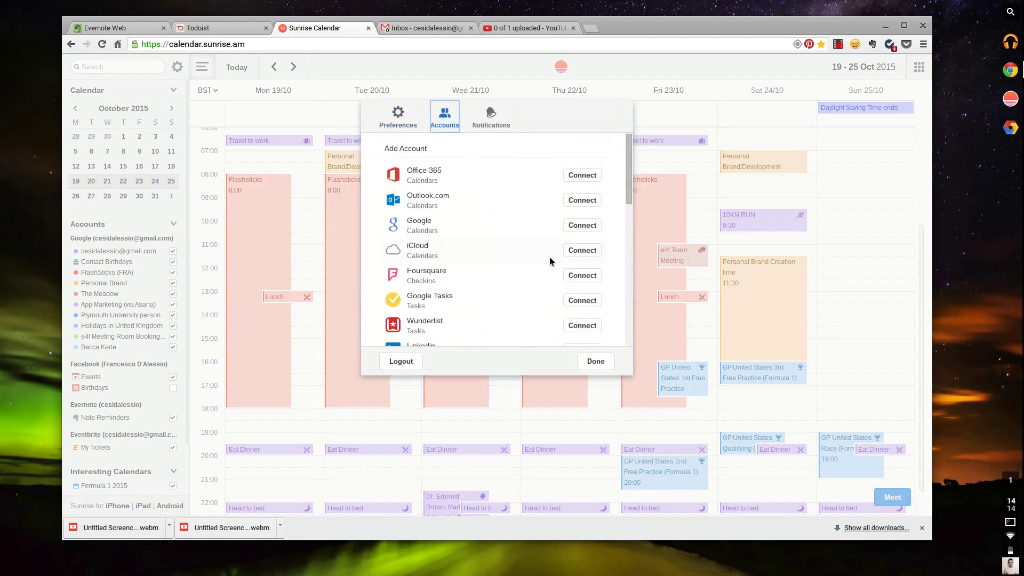
scroll(528, 233, "down", 6)
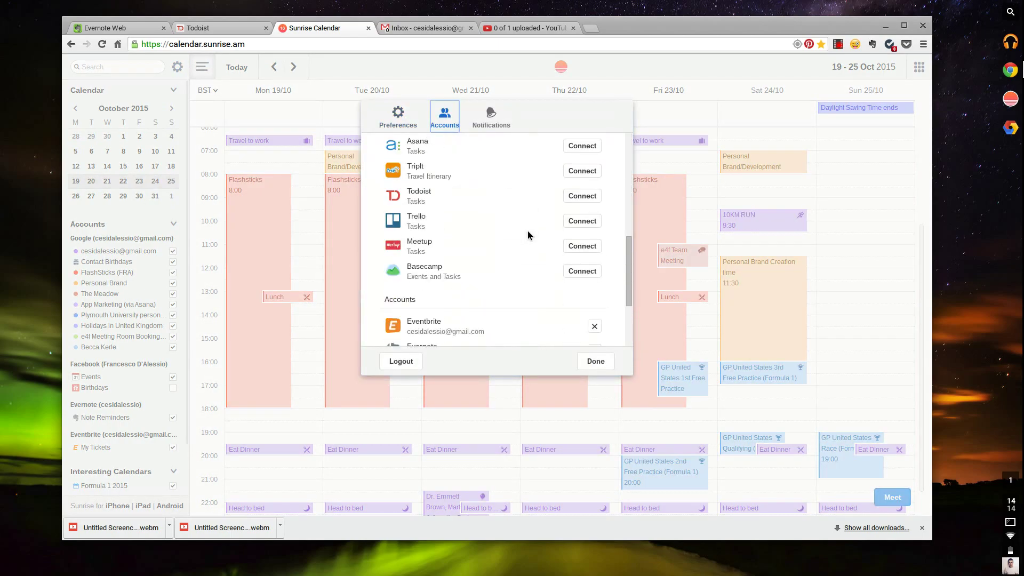
left_click(582, 177)
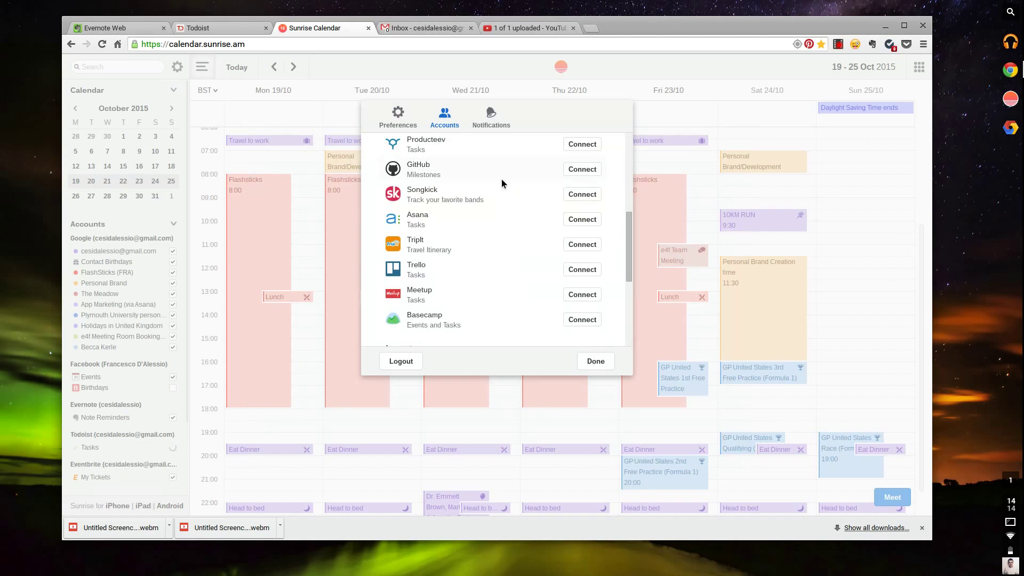
scroll(501, 180, "down", 3)
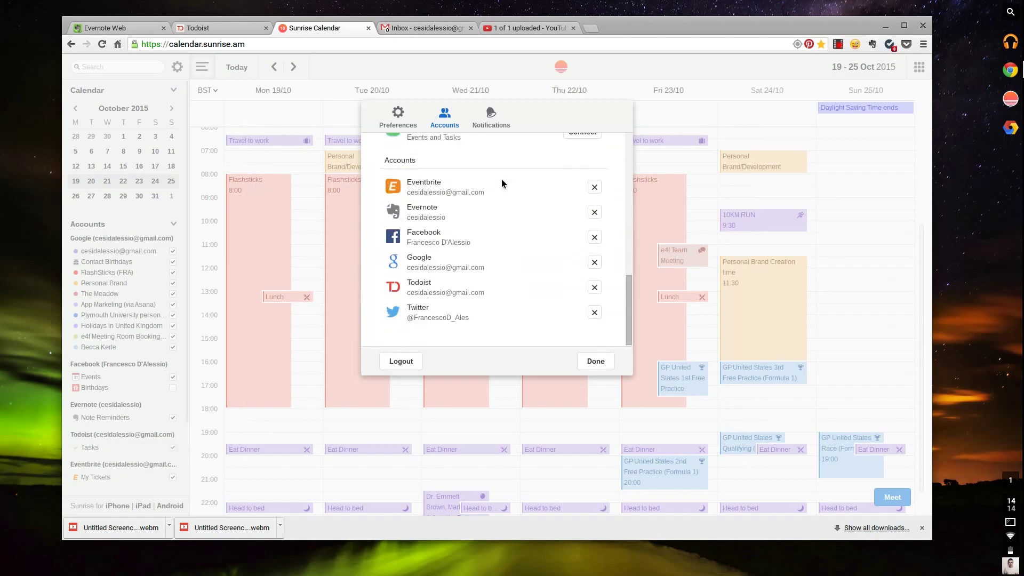
left_click(598, 363)
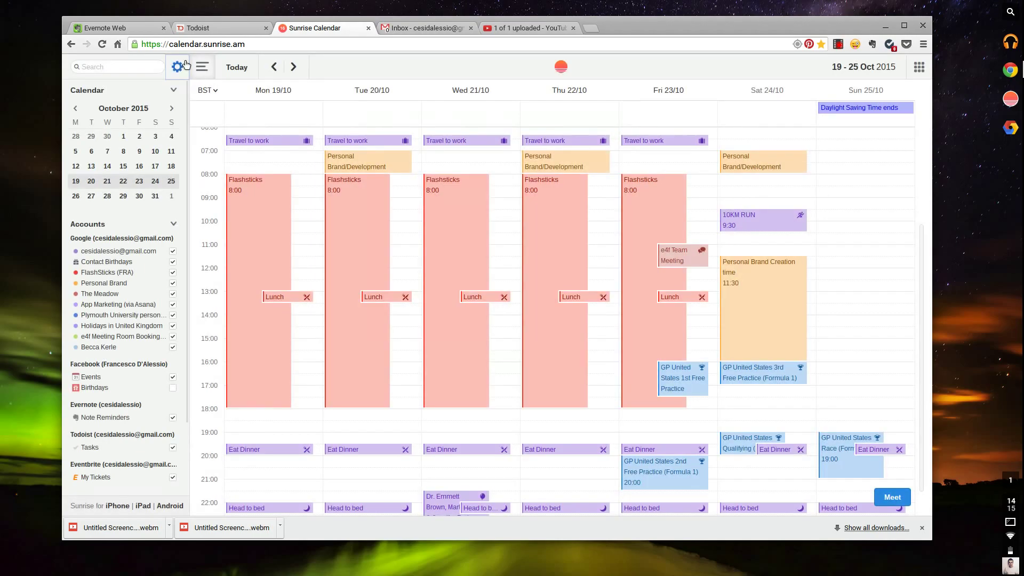
Refresh all calendars from settings so Todoist Tasks shows among the accounts.
left_click(185, 65)
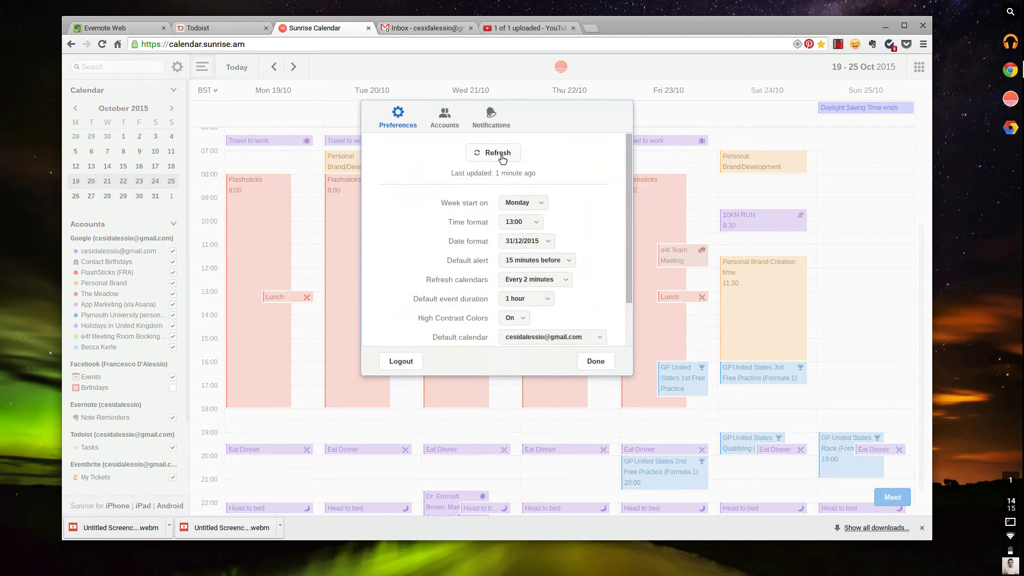
left_click(501, 155)
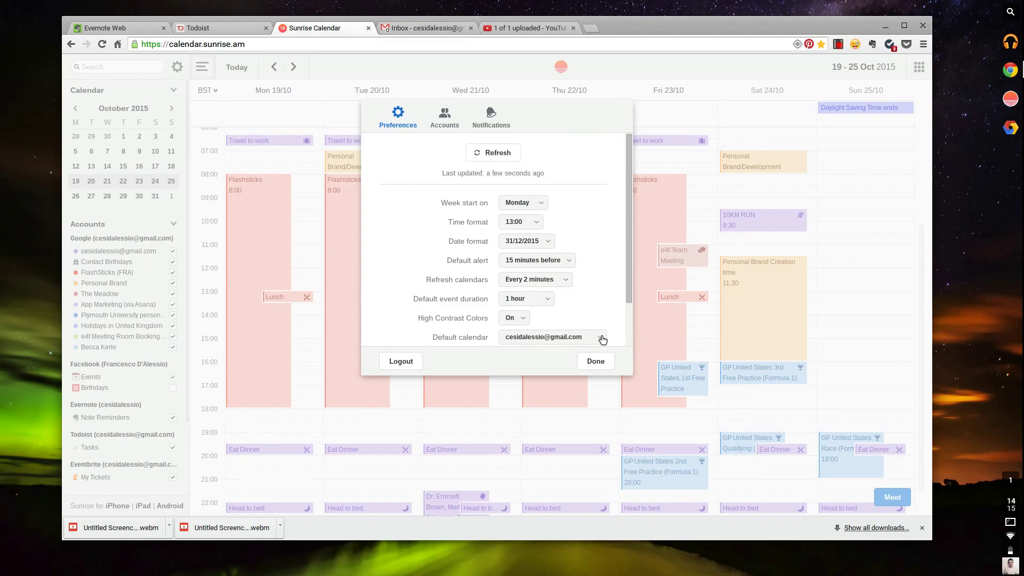
left_click(596, 361)
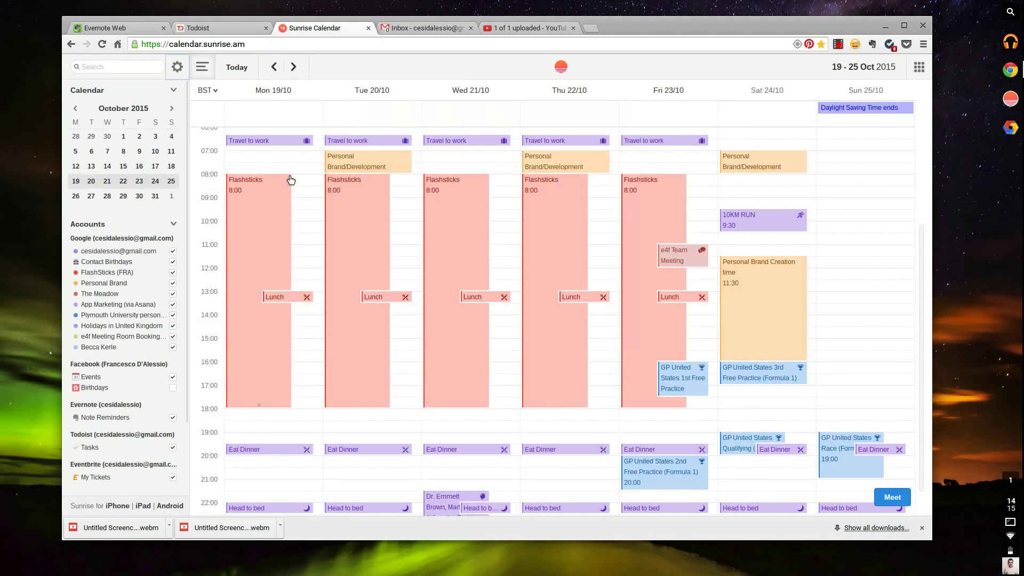
Jump to the 10–16 Aug 2015 week and inspect the synced 'Create an Autoplay' task's details.
left_click(225, 67)
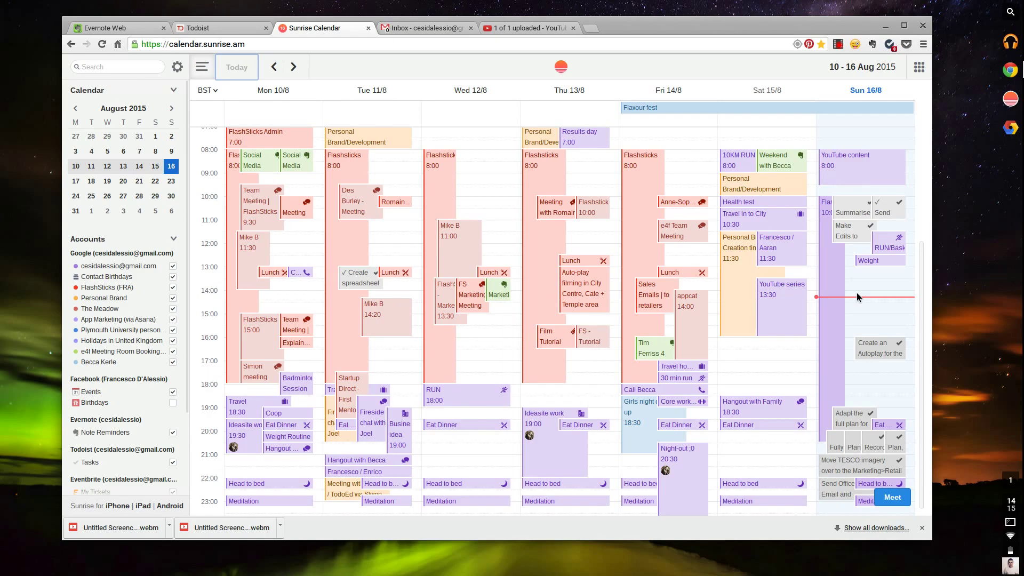
left_click(888, 356)
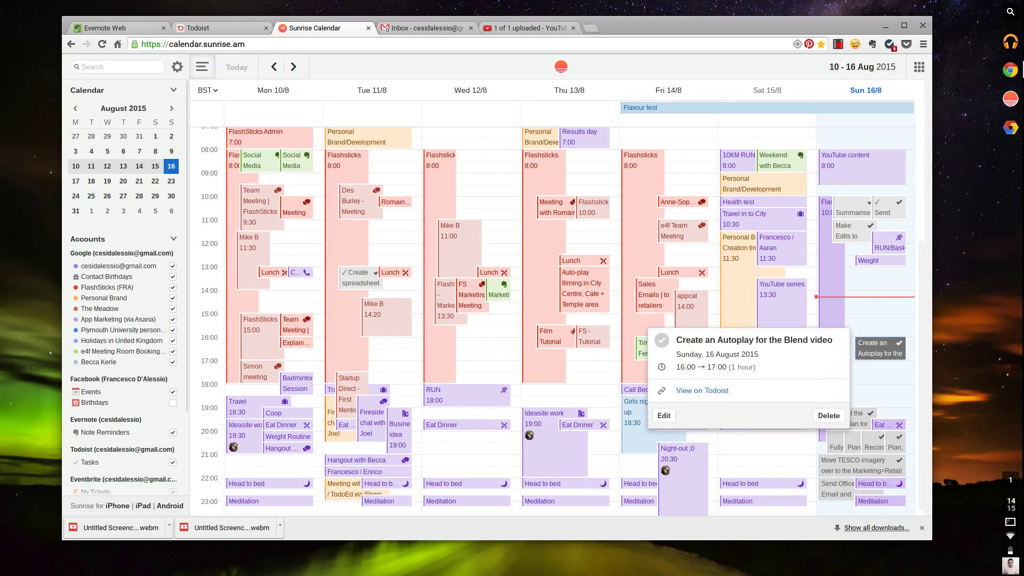
left_click(877, 348)
left_click(877, 348)
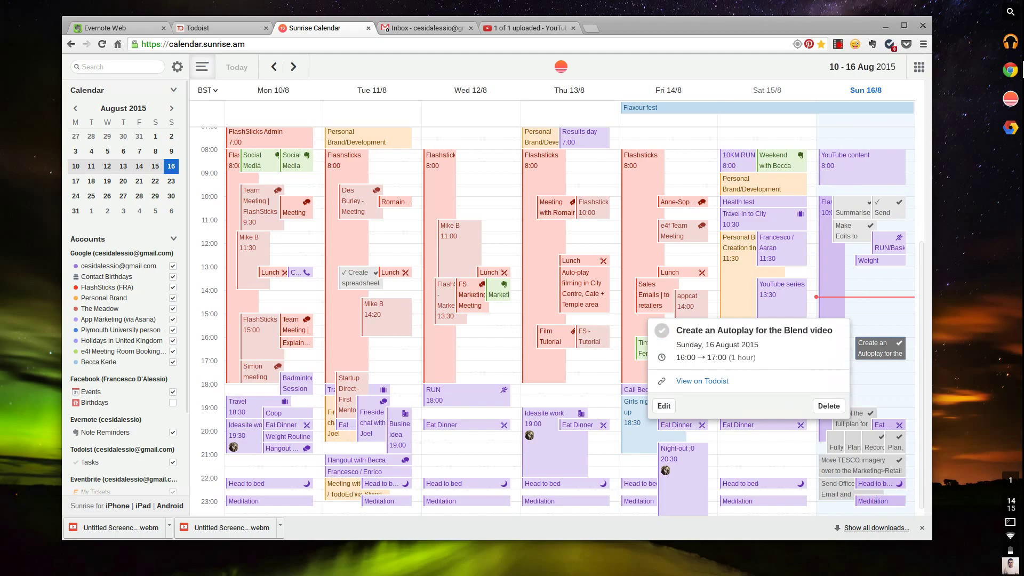
left_click(879, 353)
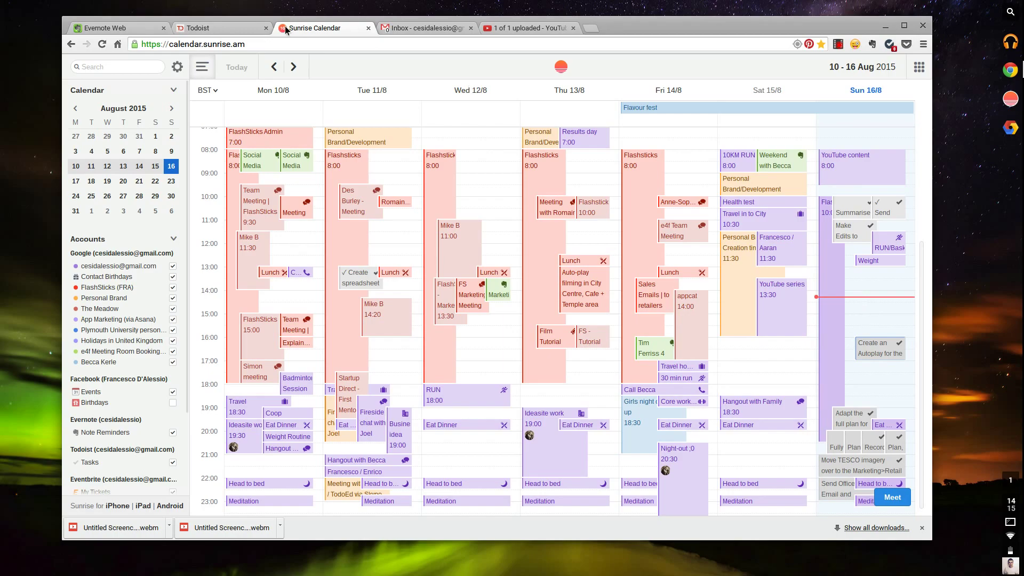
In Todoist, start a new task named 'Sunrise + Todoist video'.
left_click(232, 23)
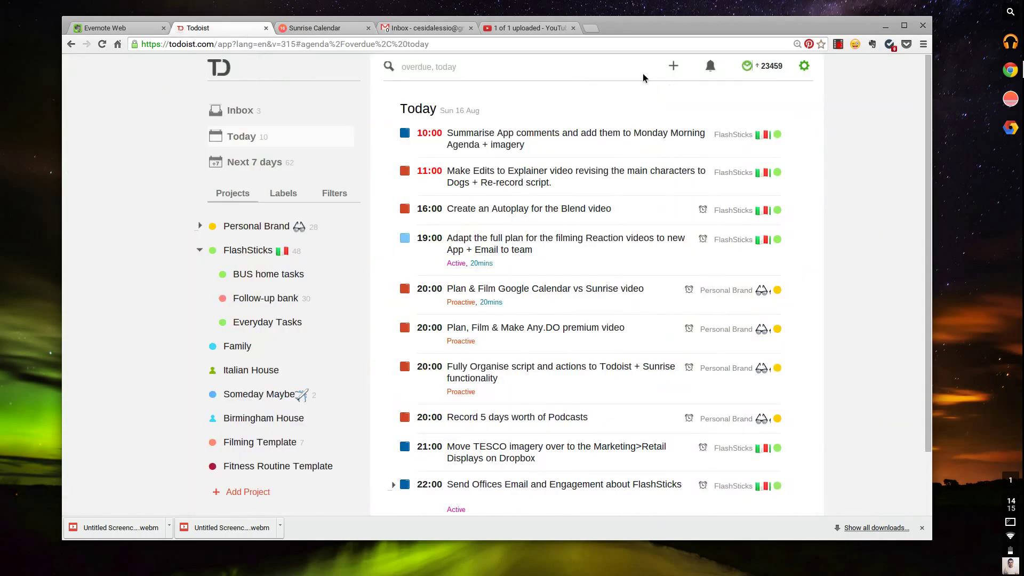
left_click(674, 66)
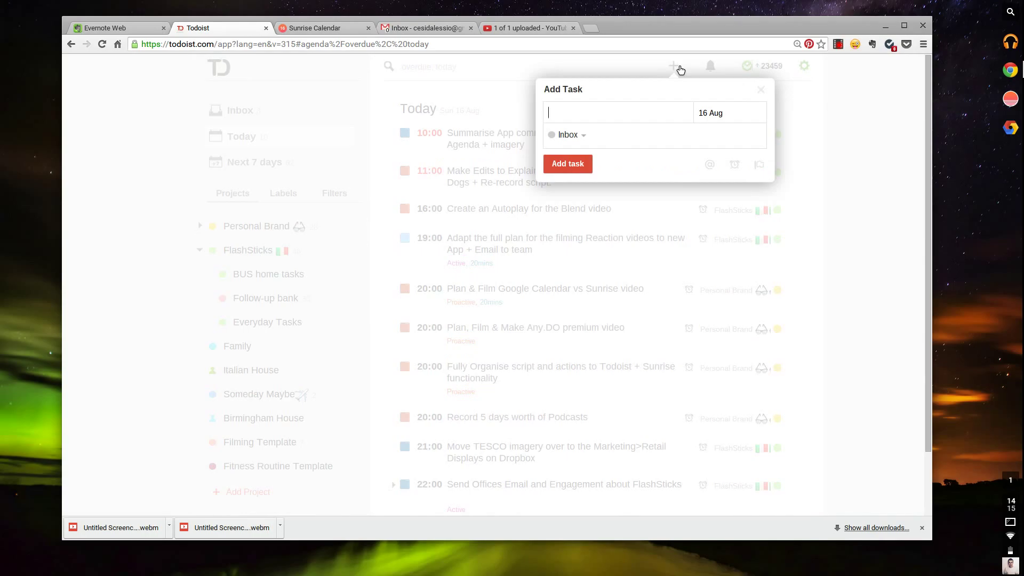
type("Make Surnise +")
key("ctrl+a")
type("Sunrise + Todoist video")
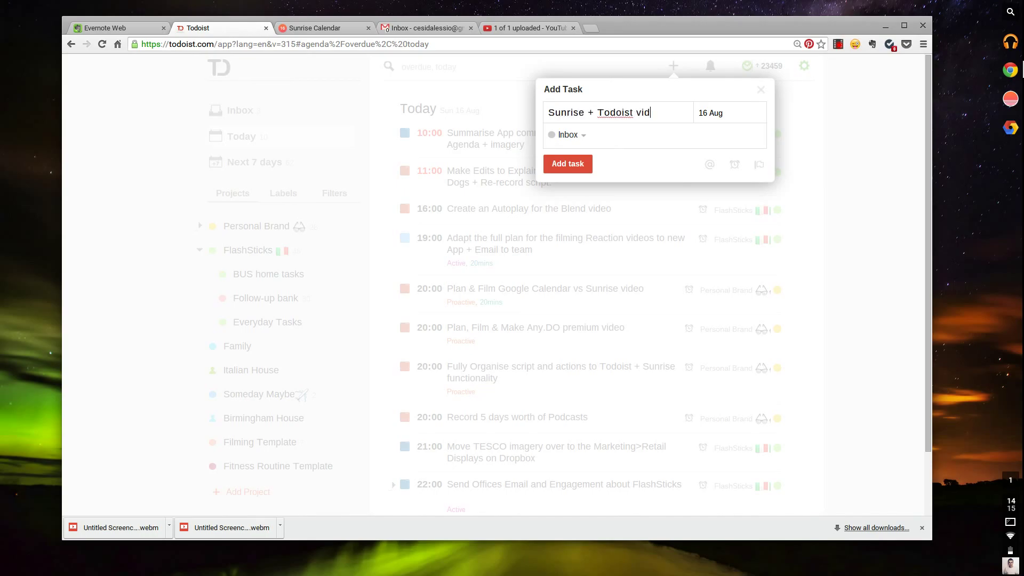
Give the task due date 'today @ 13:30' and project Personal Brand, then save it.
key("Tab")
type("today @ ")
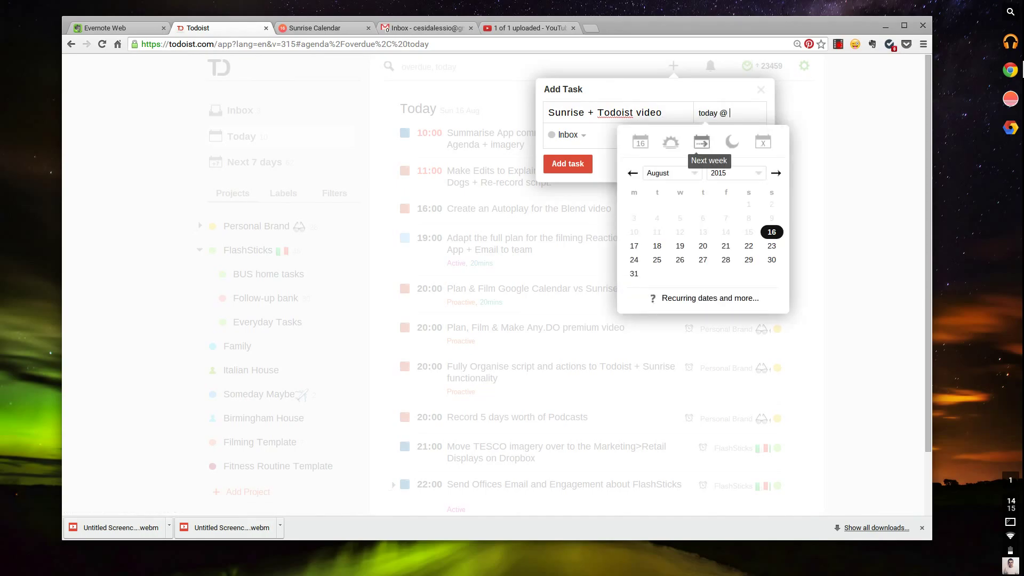
type("13:30p")
left_click(583, 140)
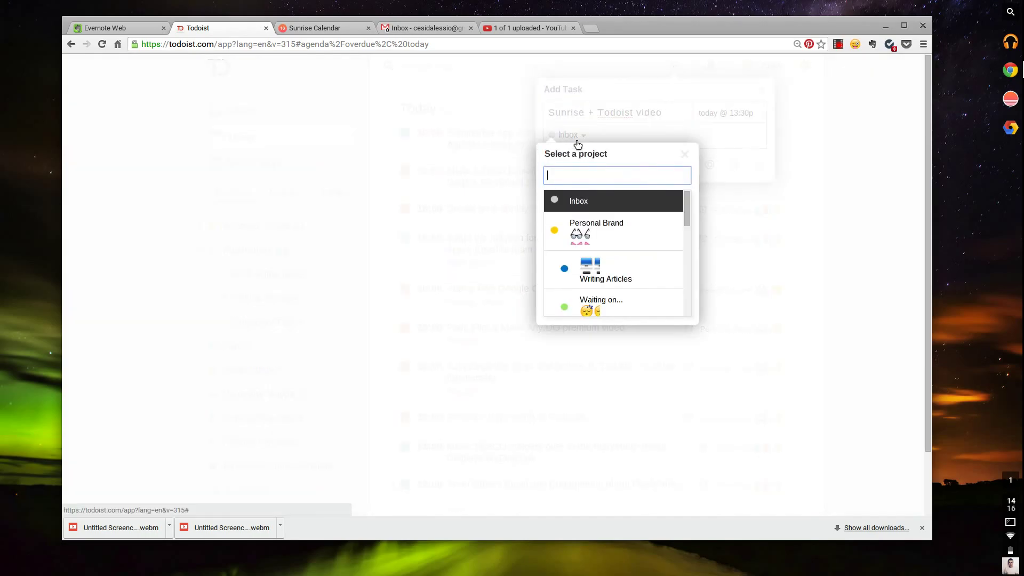
key("Down")
key("Return")
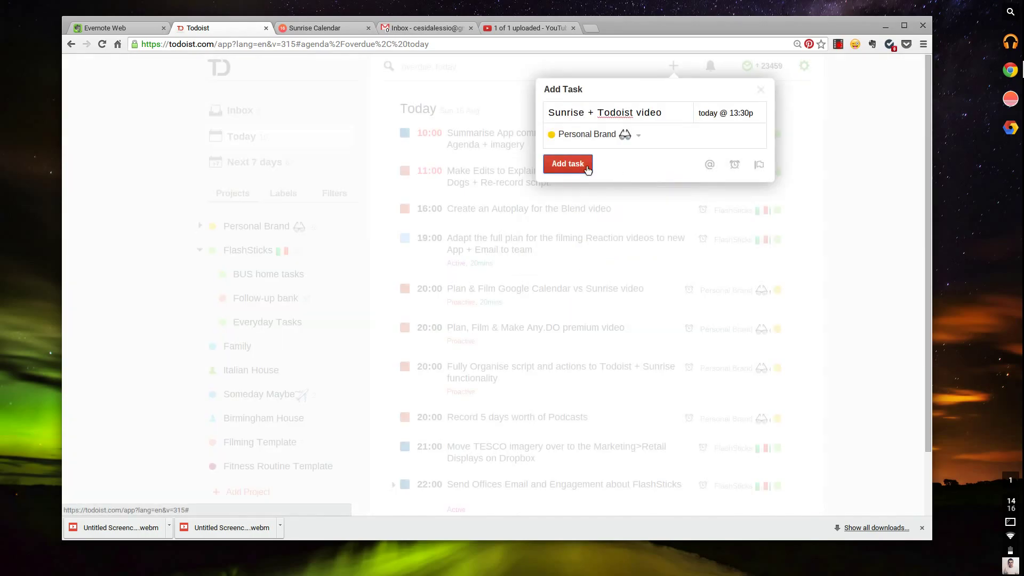
left_click(565, 163)
left_click(322, 28)
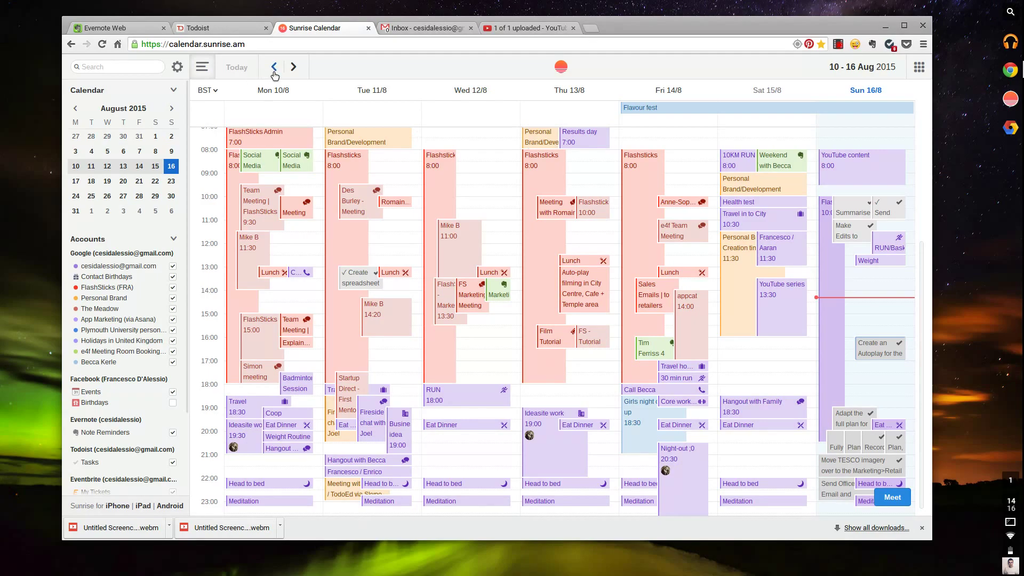
Refresh the calendars now, keeping automatic refresh at every 2 minutes.
left_click(176, 69)
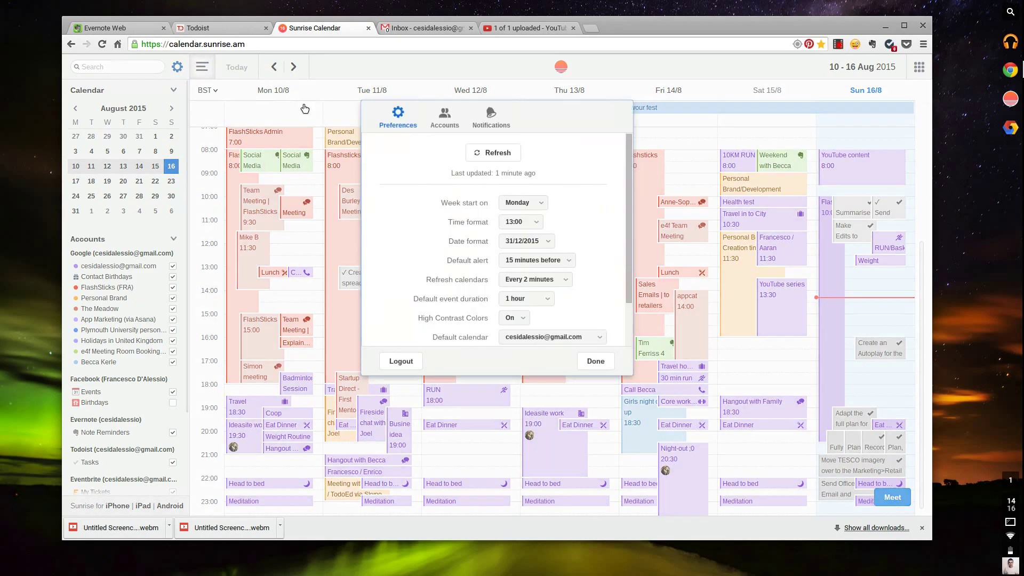
left_click(476, 162)
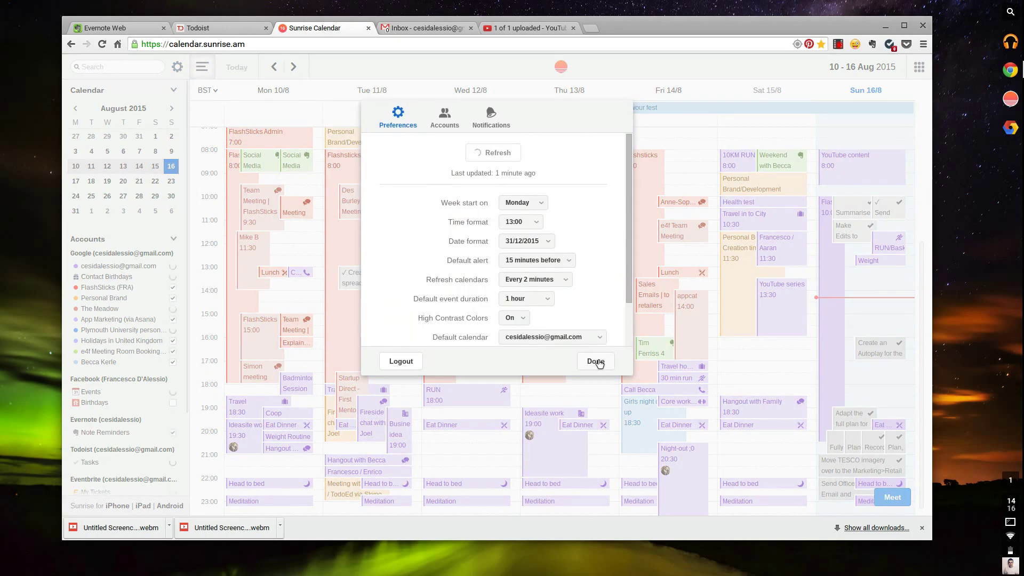
left_click(537, 283)
left_click(537, 291)
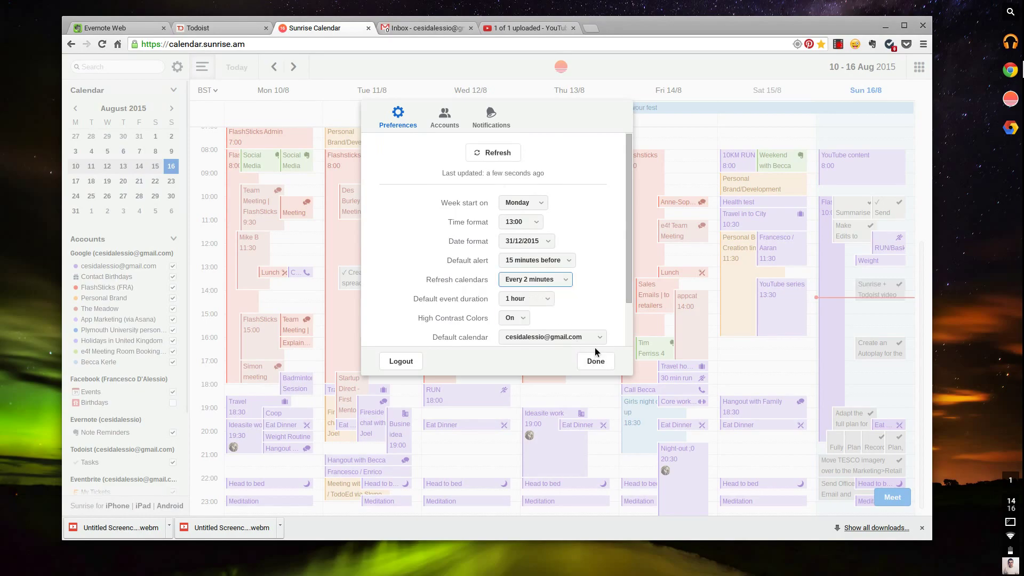
left_click(600, 362)
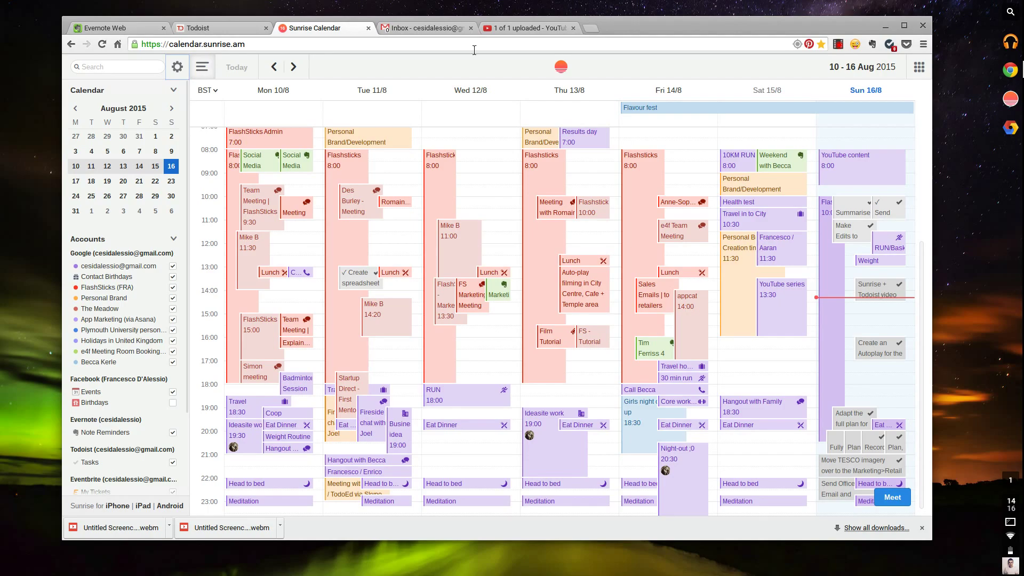
Step forward one week to display 17–23 Aug 2015.
left_click(292, 67)
key("Return")
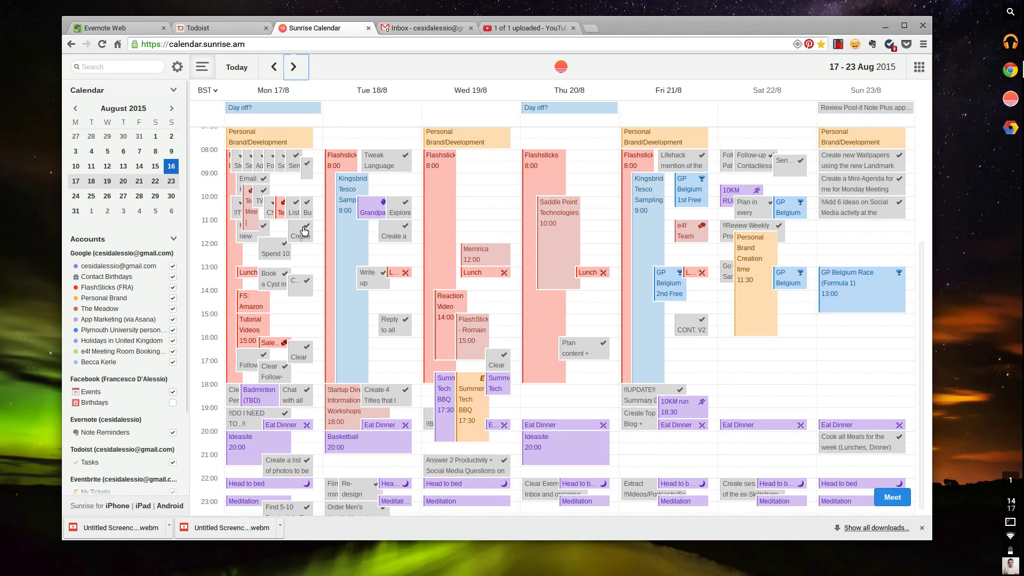
Open Todoist's Next 7 days view, briefly checking the calendar for synced tasks.
left_click(243, 28)
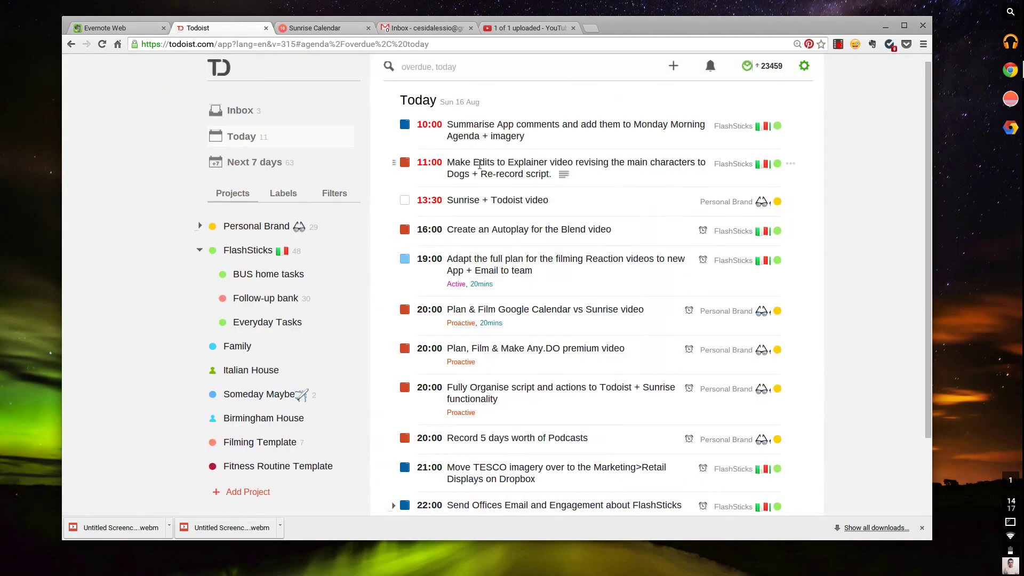
scroll(480, 165, "down", 3)
left_click(294, 167)
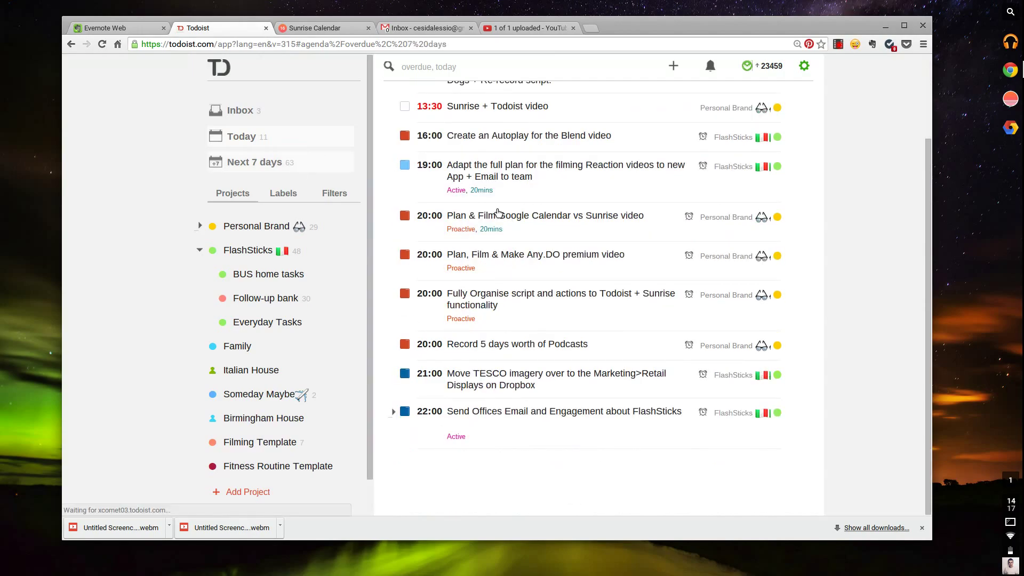
scroll(601, 223, "down", 15)
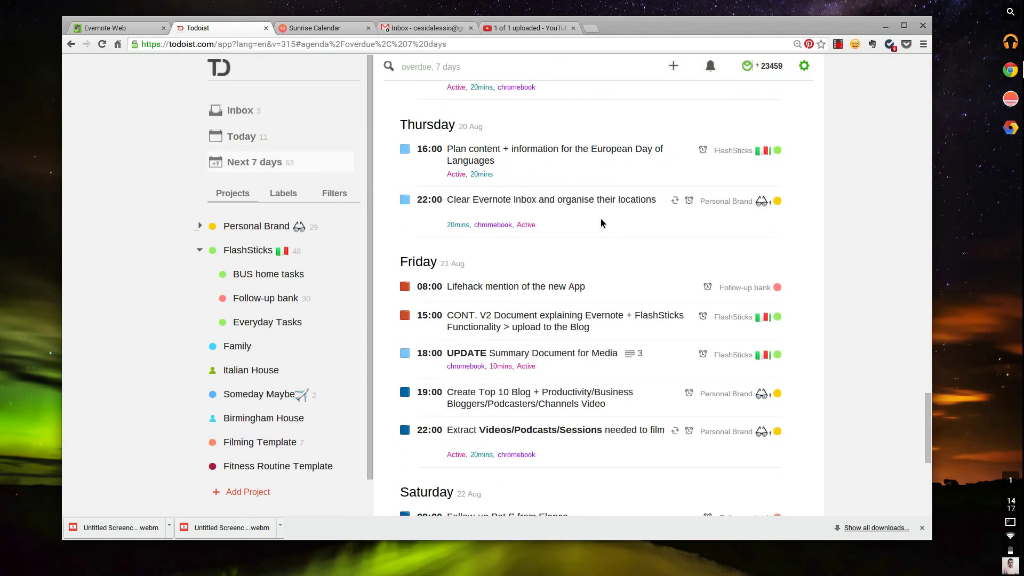
scroll(600, 223, "up", 20)
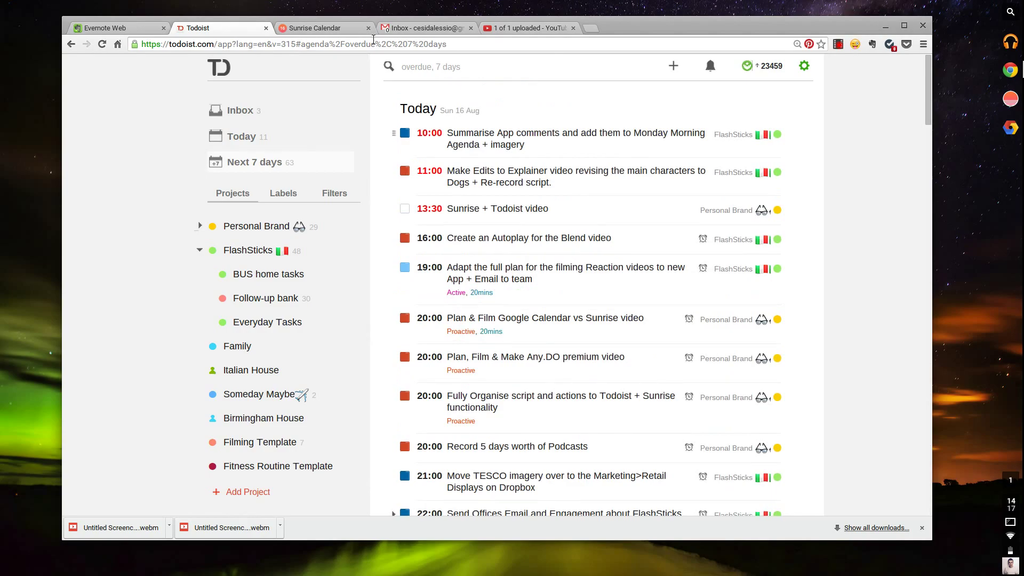
left_click(342, 29)
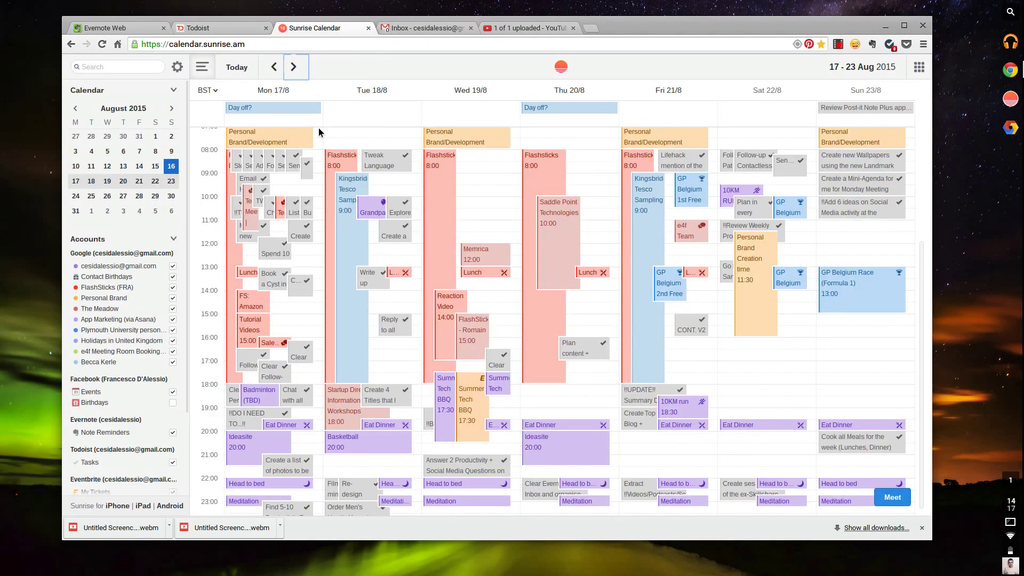
left_click(219, 31)
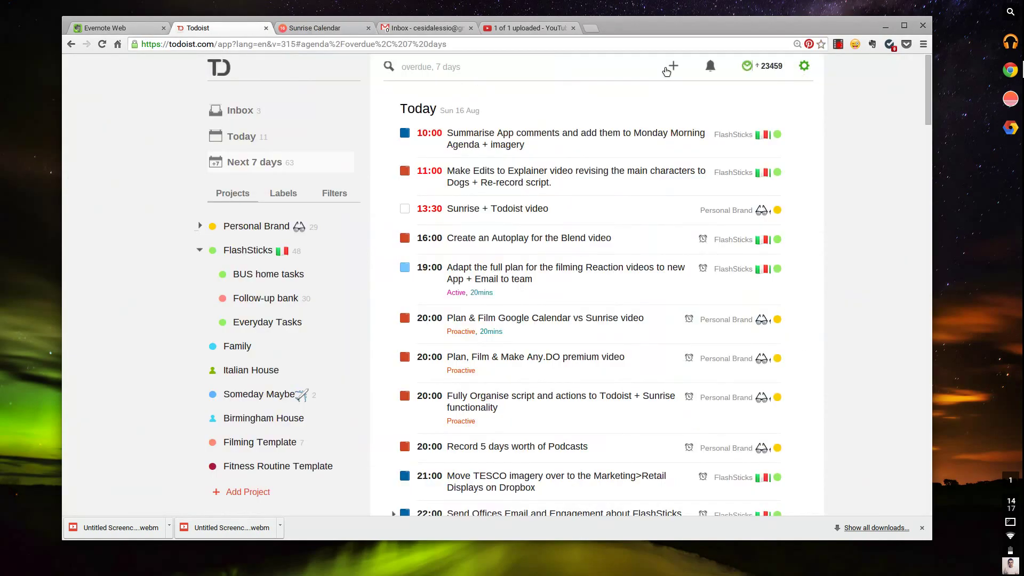
Add a 'Demo' task due 'tod @ 3pm' in Personal Brand, then complete it and 'Sunrise + Todoist video'.
left_click(673, 67)
type("Demo")
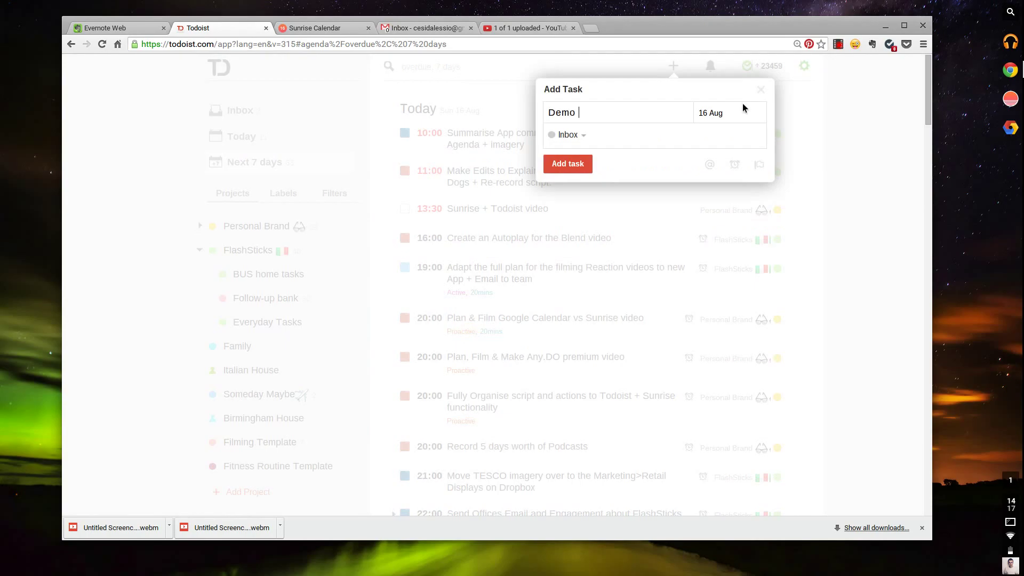
left_click(742, 109)
type("tod @ 3pm")
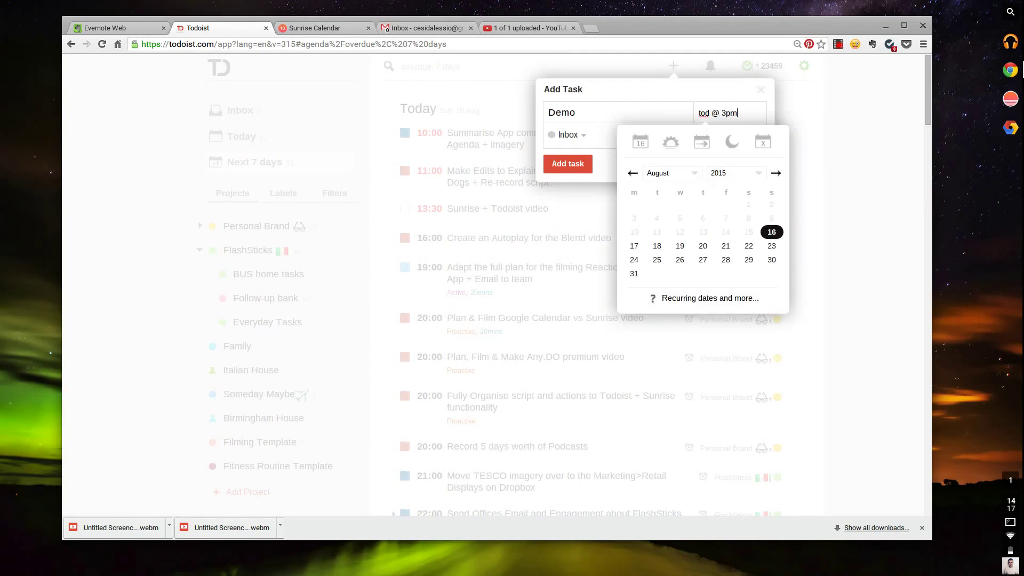
left_click(568, 136)
left_click(592, 225)
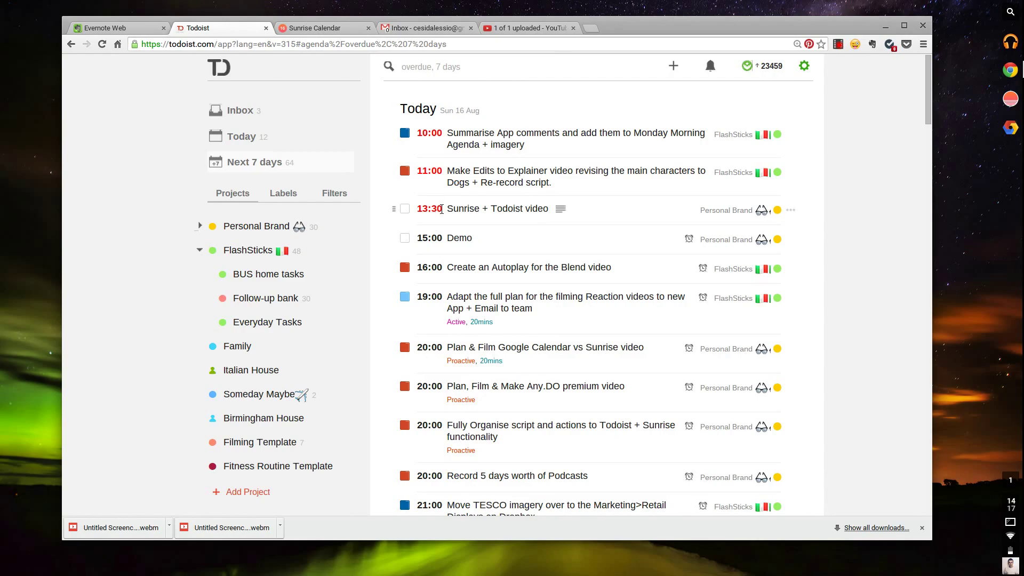
left_click(405, 238)
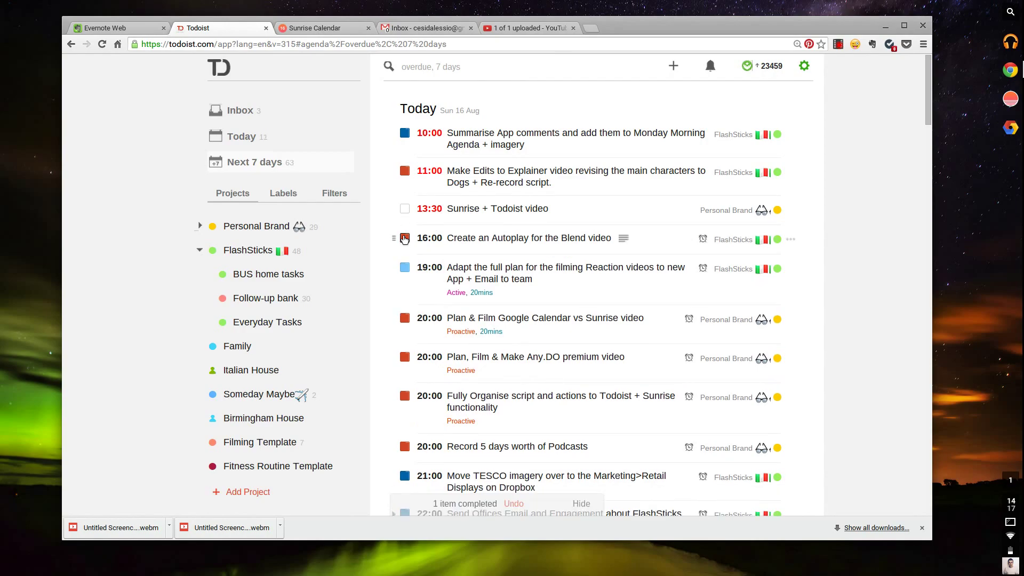
left_click(405, 210)
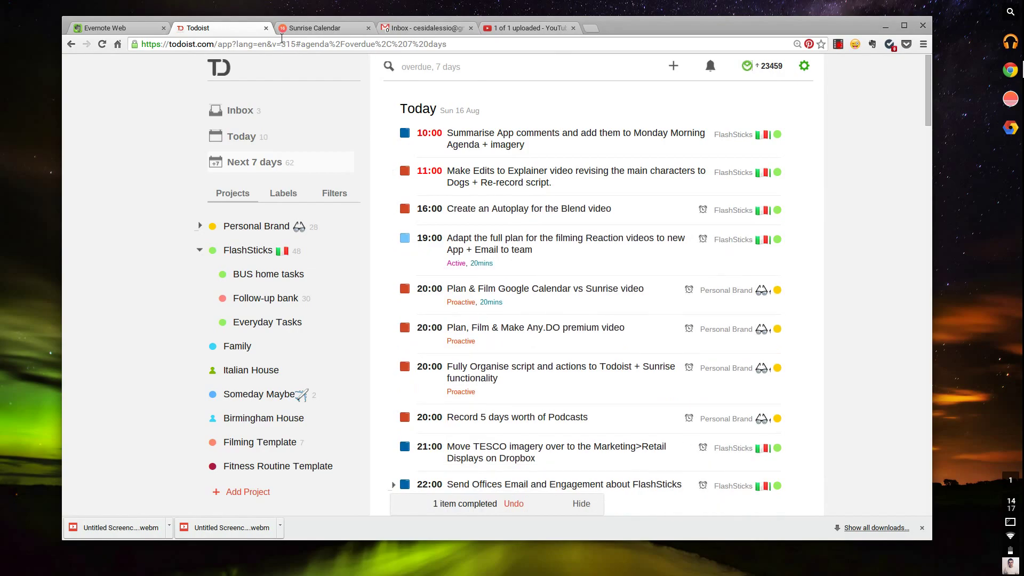
Bring Sunrise Calendar back into view on the 17–23 Aug 2015 week.
left_click(328, 28)
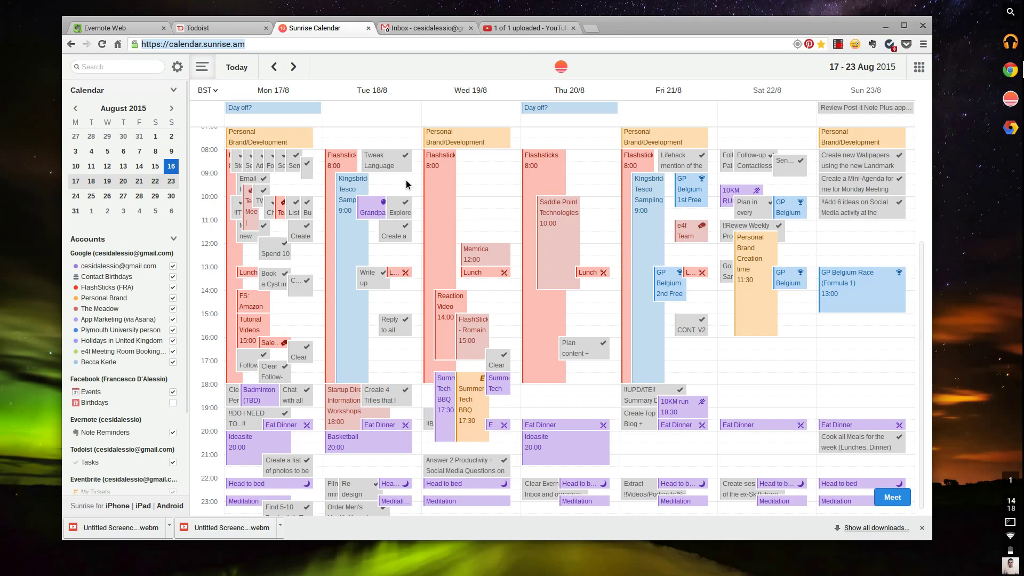
Remove the Todoist account under Settings > Accounts and confirm the disconnect.
left_click(174, 73)
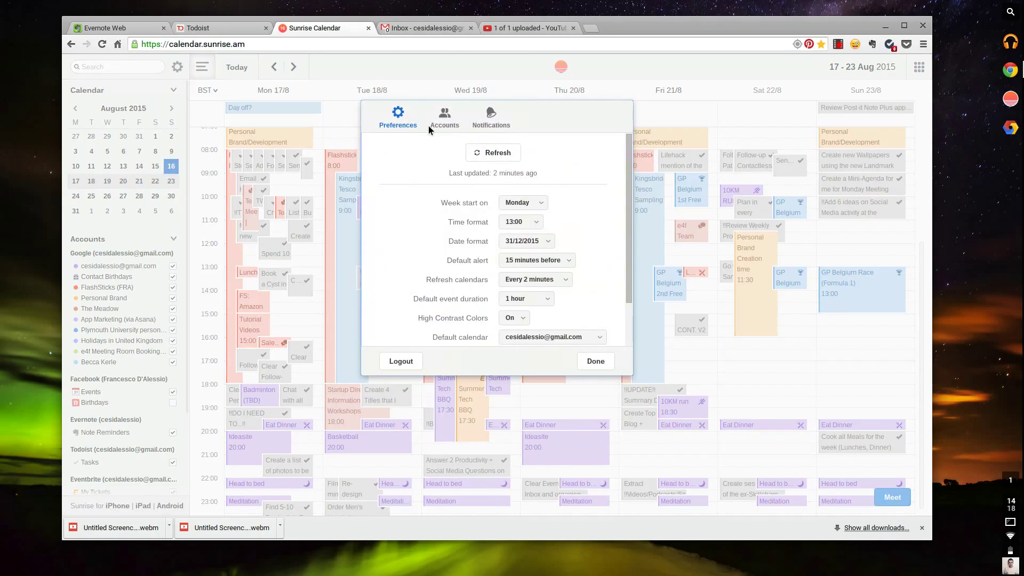
left_click(442, 120)
scroll(510, 194, "down", 5)
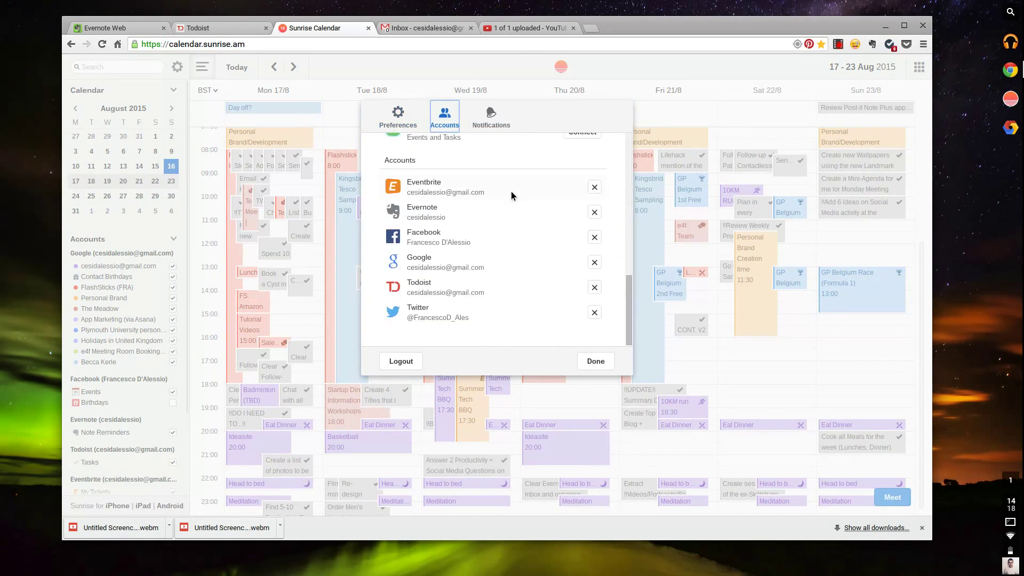
left_click(594, 287)
left_click(541, 220)
left_click(599, 365)
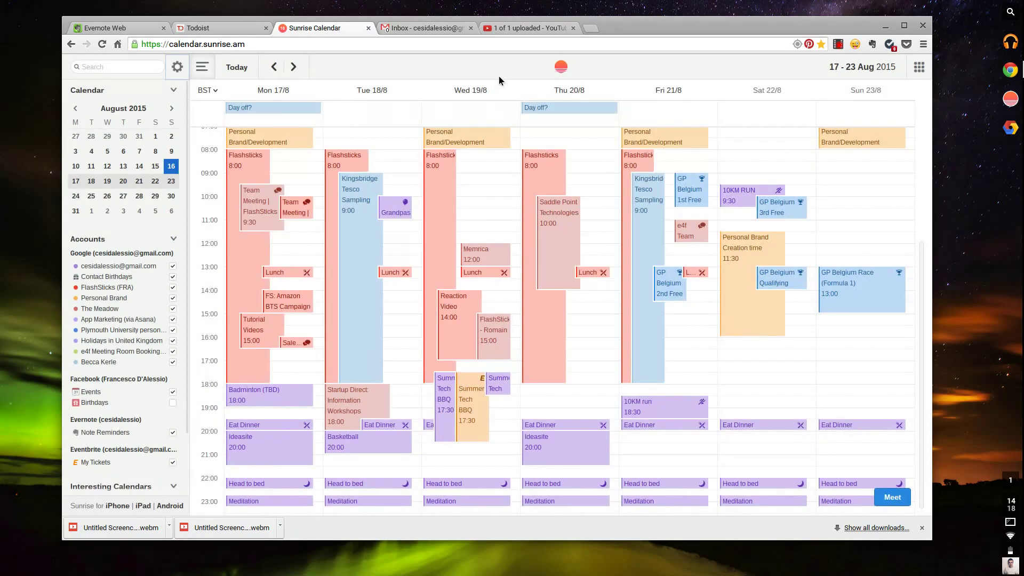